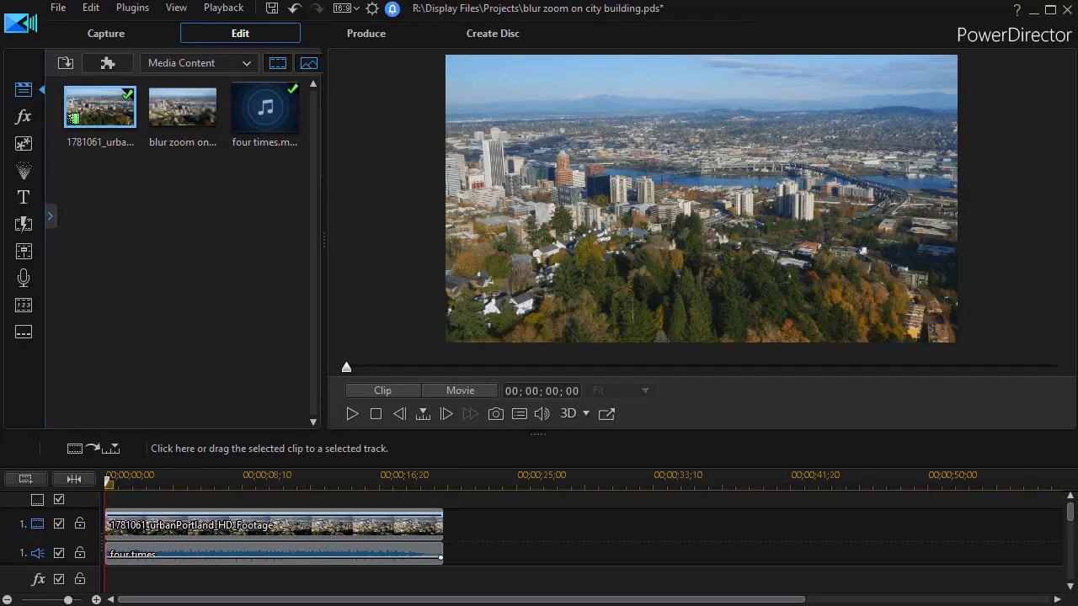
Search the effects library for 'blur' and drag Blur onto the Portland footage clip on track 1.
left_click(29, 121)
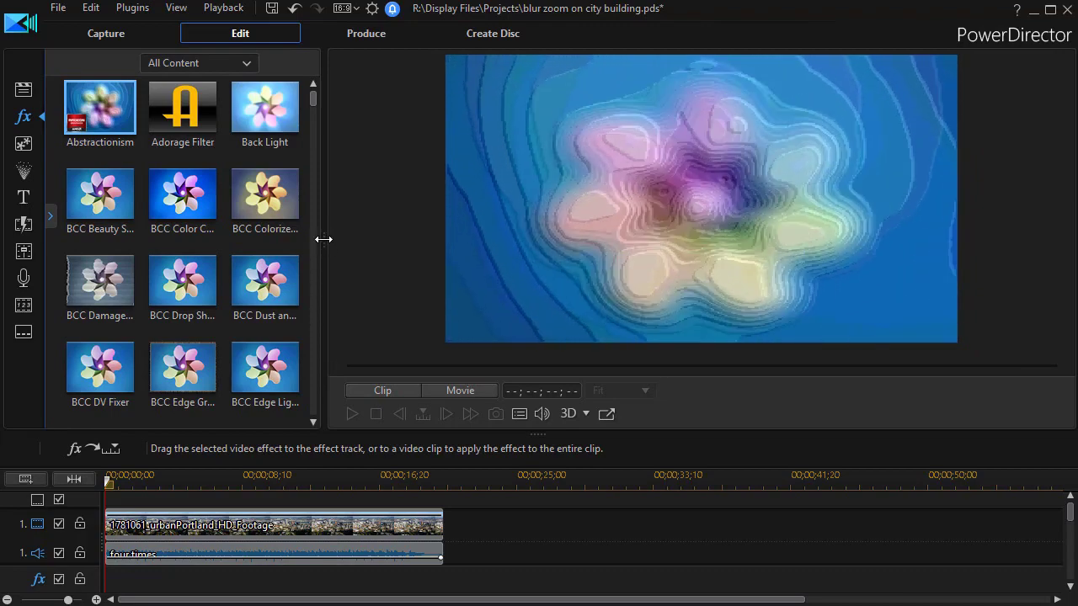
left_click_drag(325, 236, 540, 271)
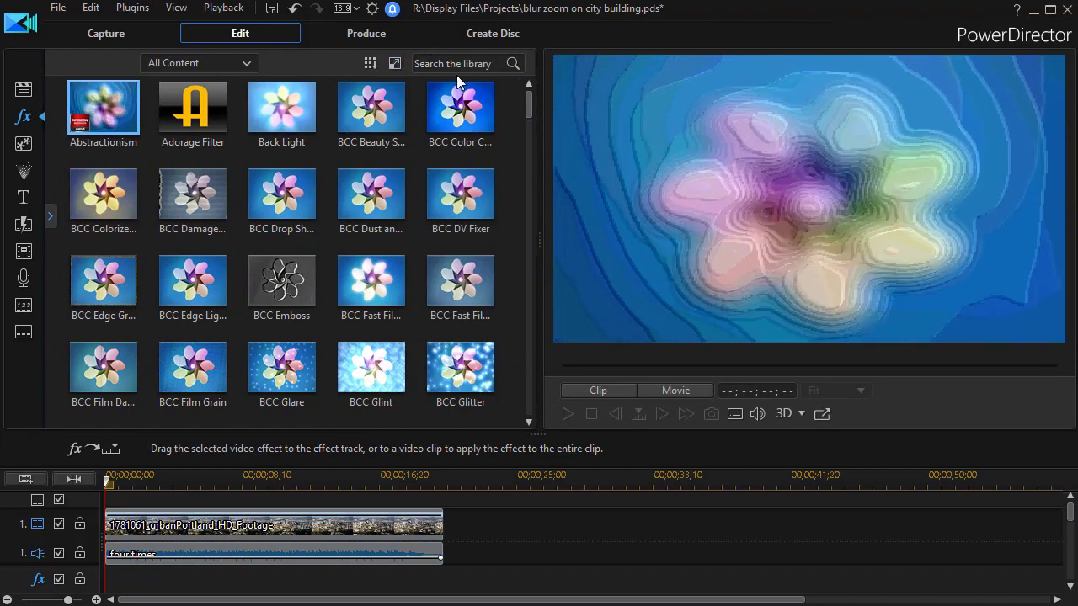
left_click(466, 64)
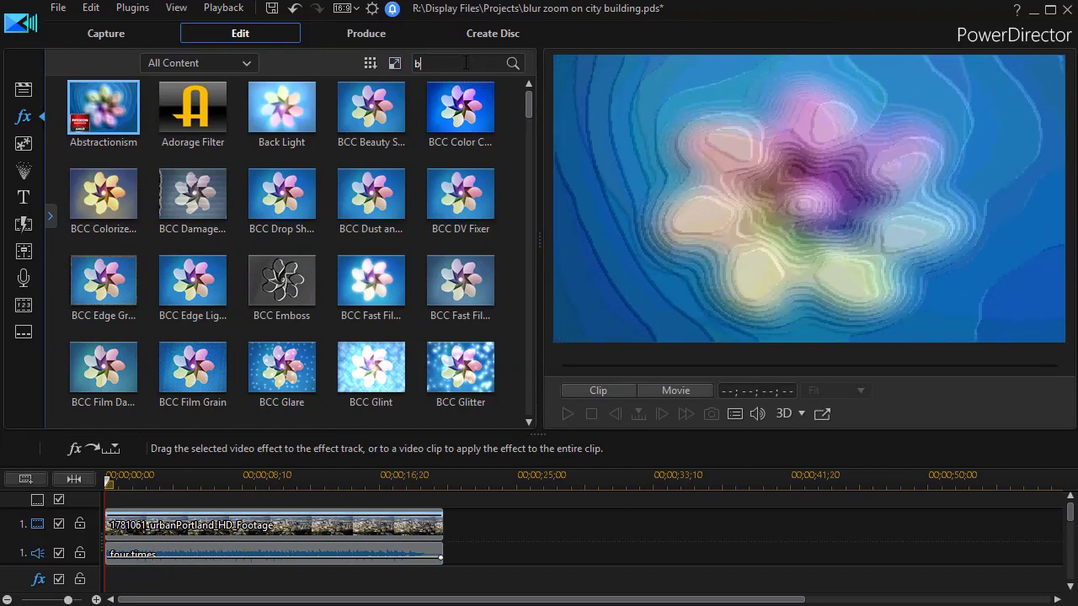
type("blur")
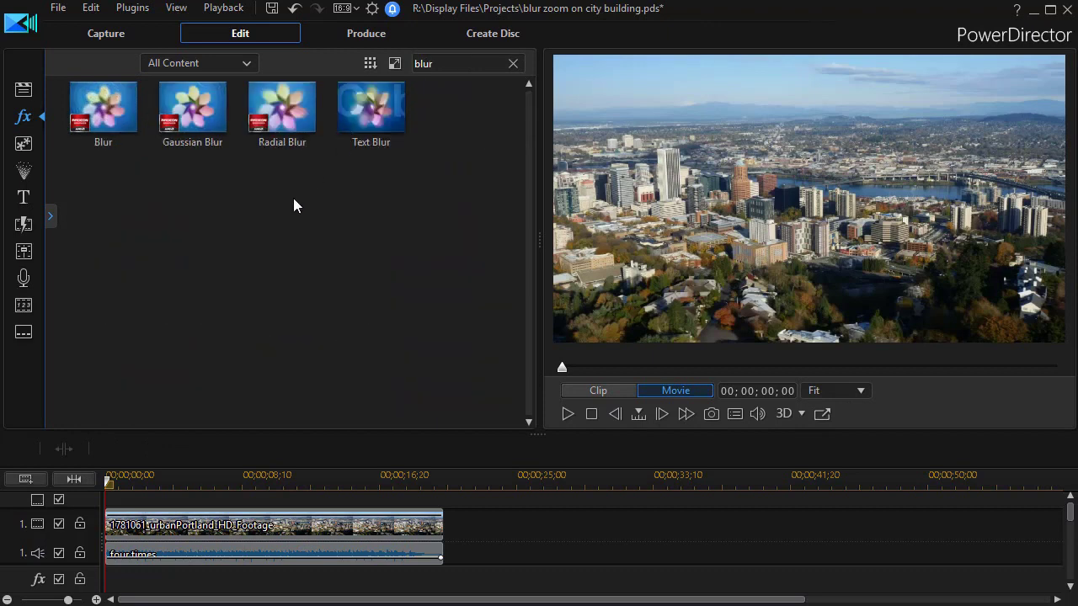
left_click(107, 105)
left_click_drag(108, 105, 150, 513)
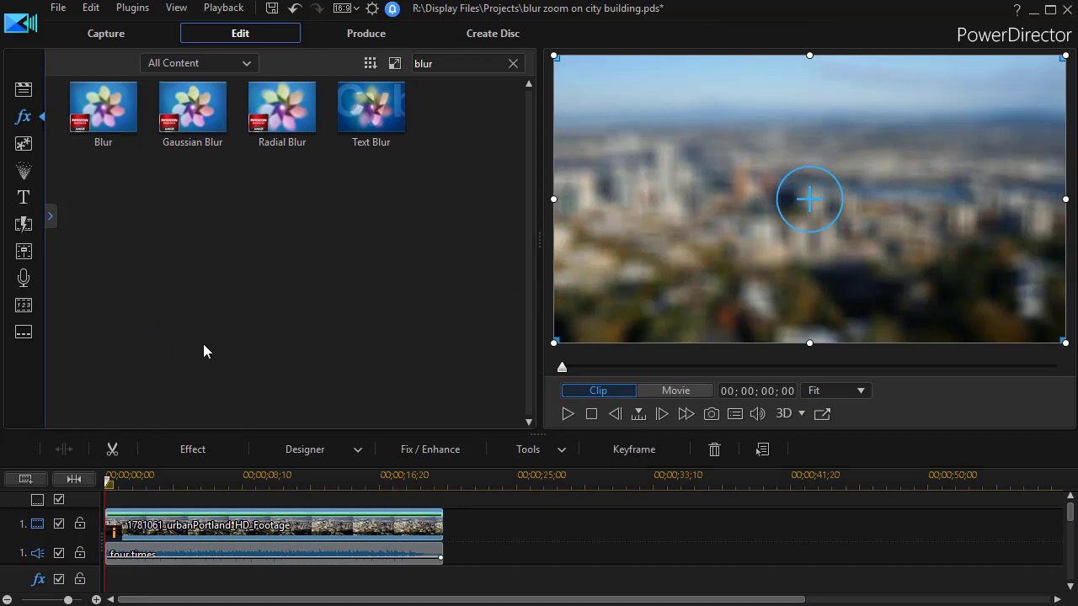
Open Blur's Effect Settings, then its Keyframe Settings showing Degree 5, Box mask, Gradient Depth 0.
left_click(220, 451)
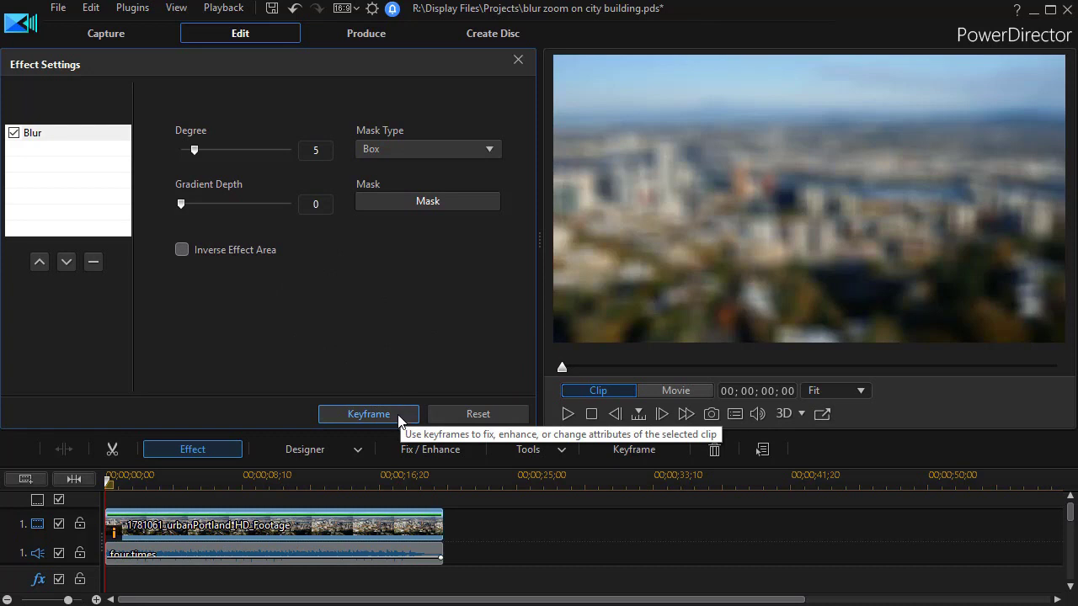
left_click(399, 419)
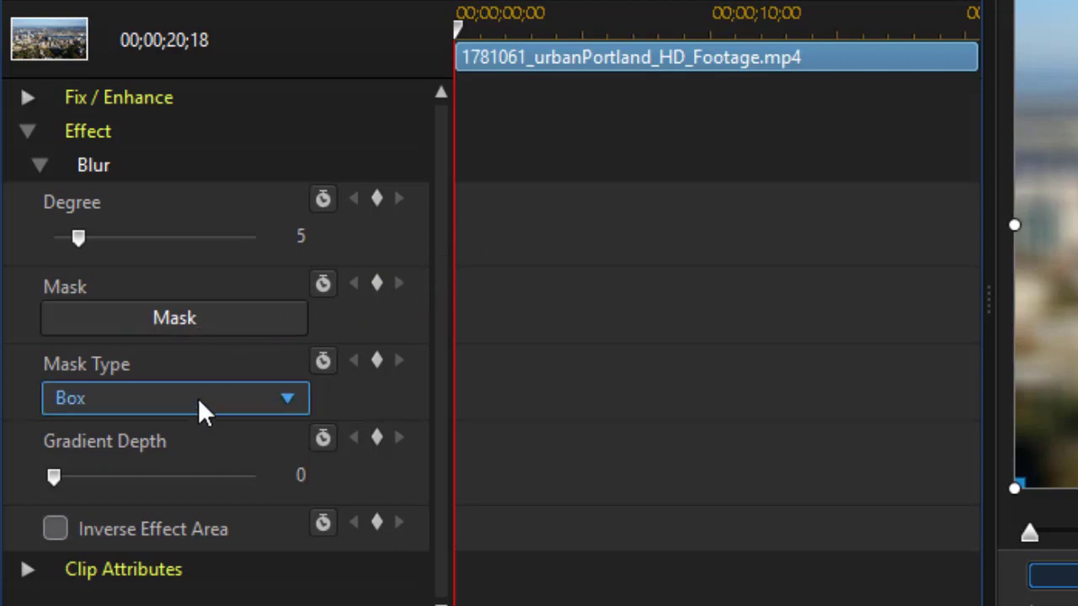
Switch the Blur mask type from Box to Circle and turn on Inverse Effect Area.
left_click(287, 397)
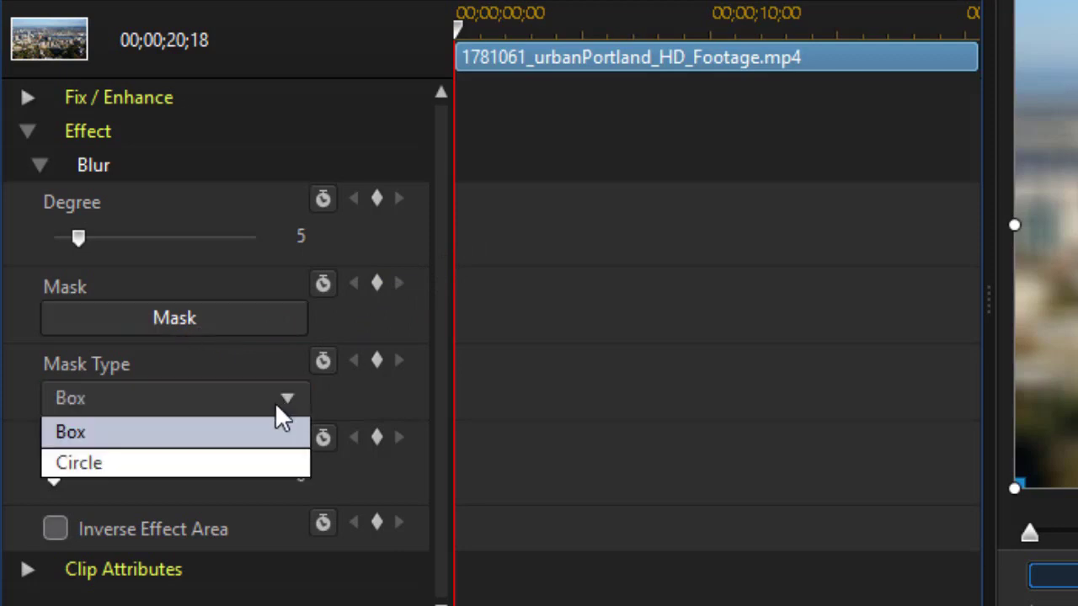
left_click(242, 463)
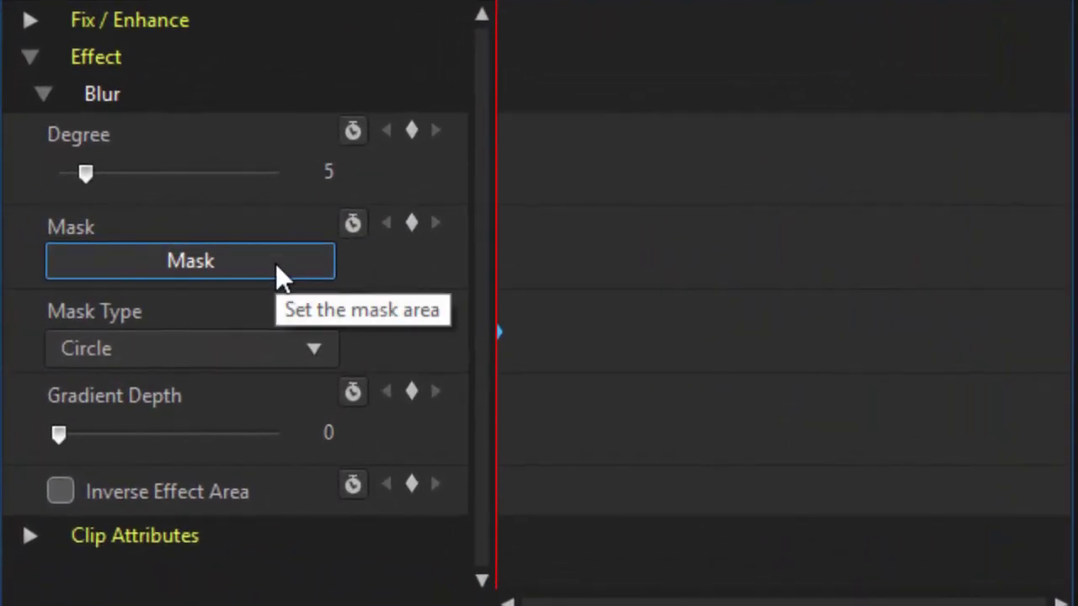
left_click(61, 490)
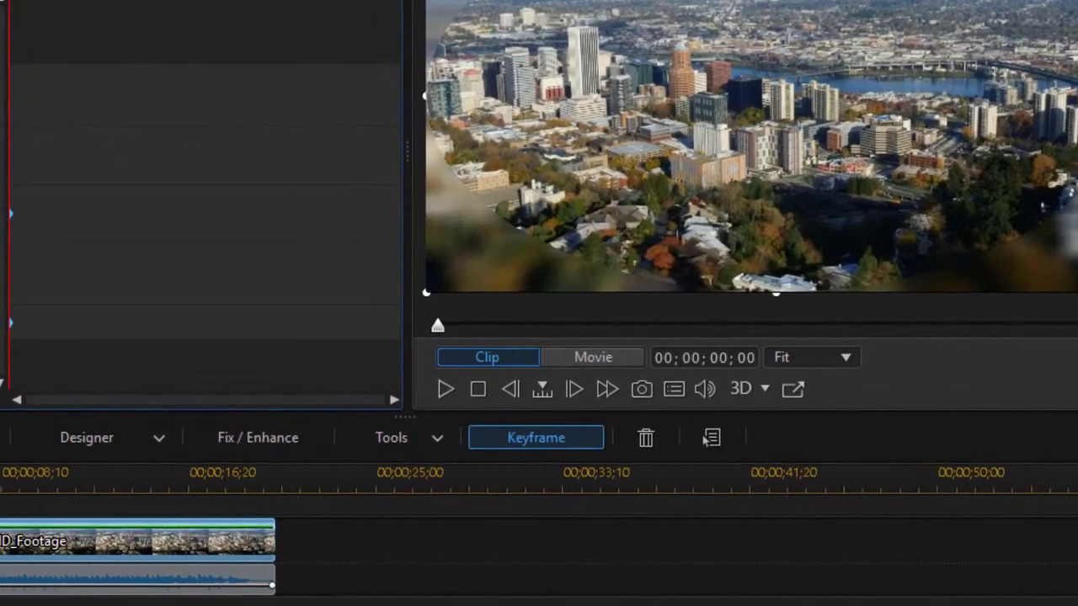
Narrow the mask area to the skyline's left part, nudge it slightly right, and confirm.
left_click(112, 250)
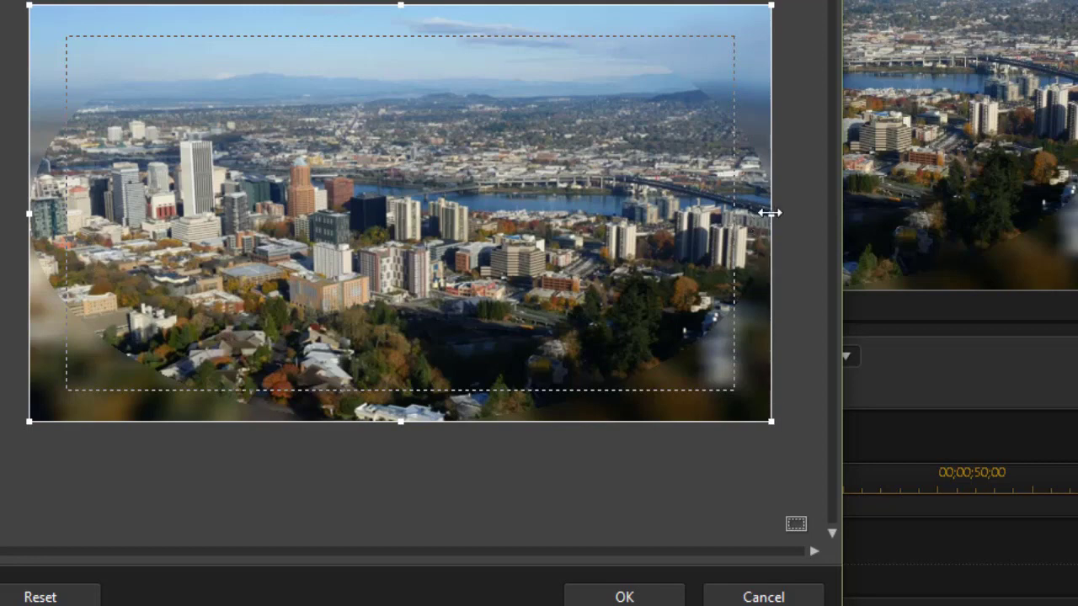
left_click_drag(773, 212, 430, 291)
left_click_drag(237, 242, 299, 211)
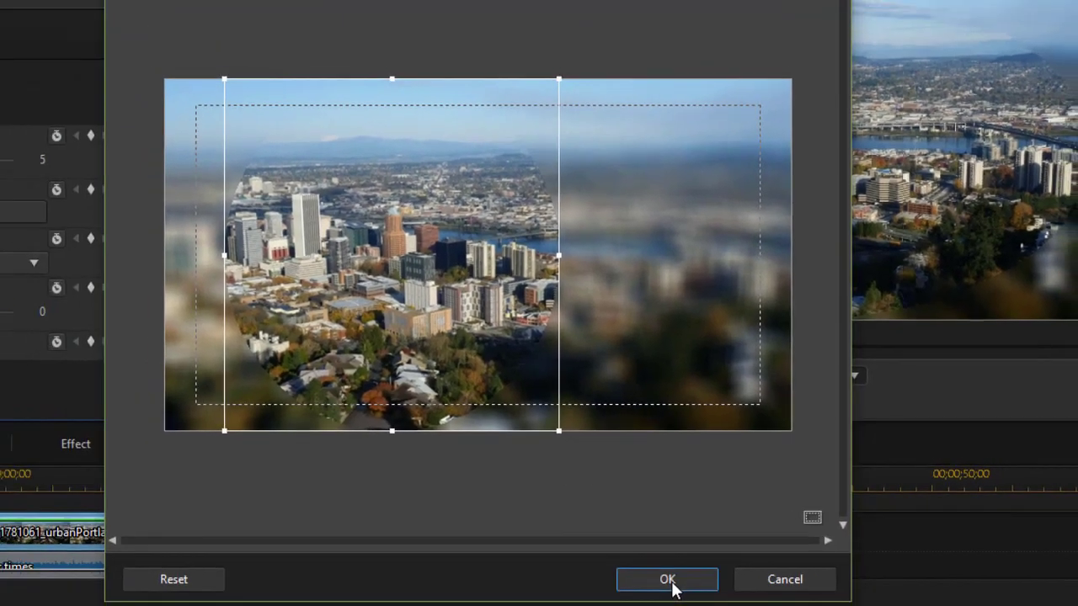
left_click(631, 597)
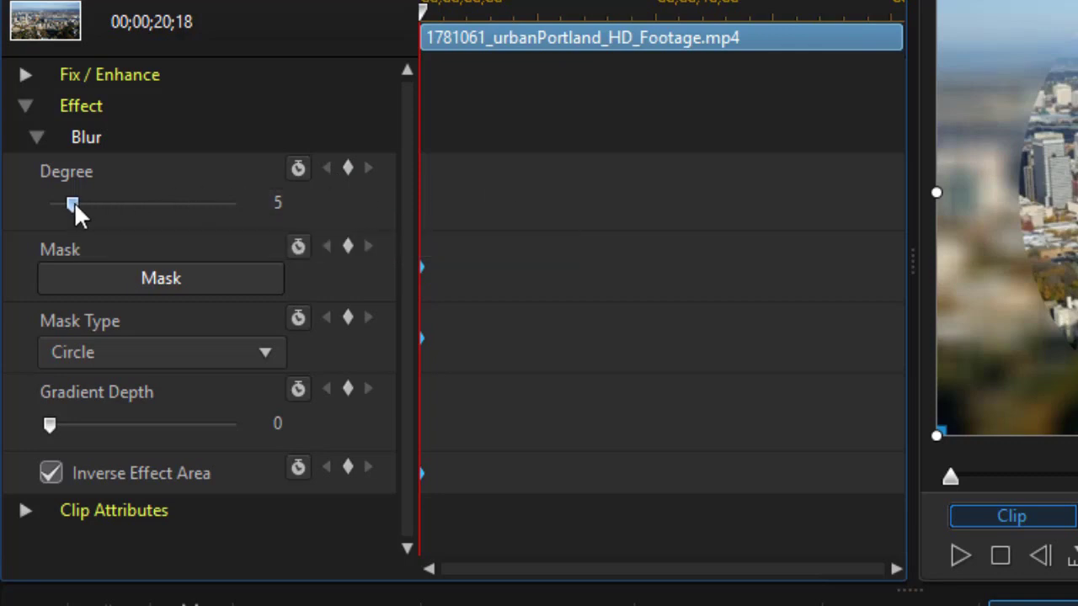
Raise Blur Degree to 14, show the mask outline, and leave Gradient Depth at 0.
left_click_drag(74, 203, 118, 237)
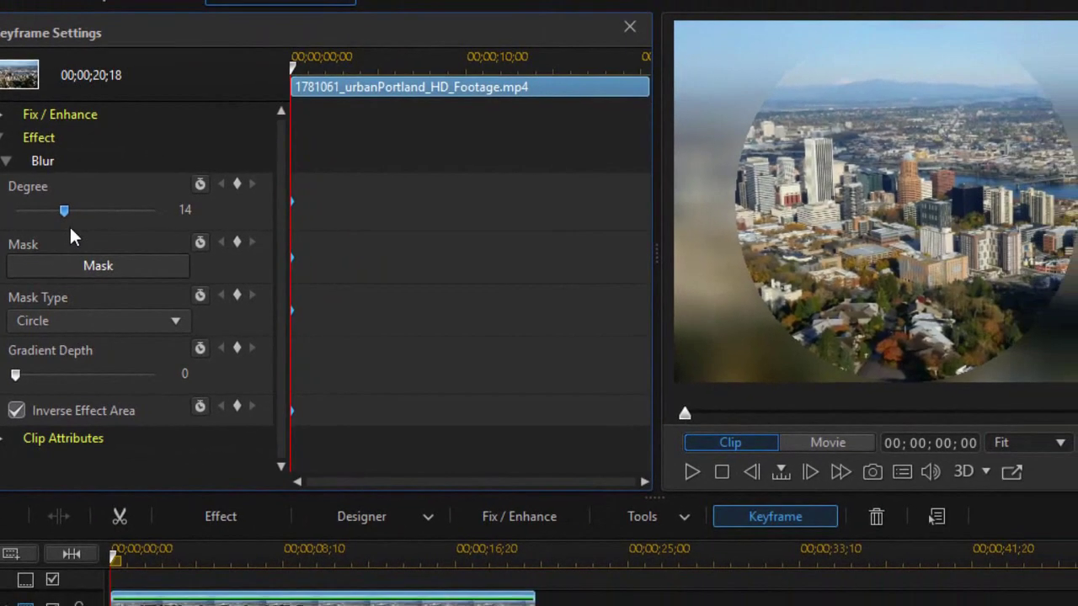
left_click(709, 262)
left_click_drag(59, 386, 84, 409)
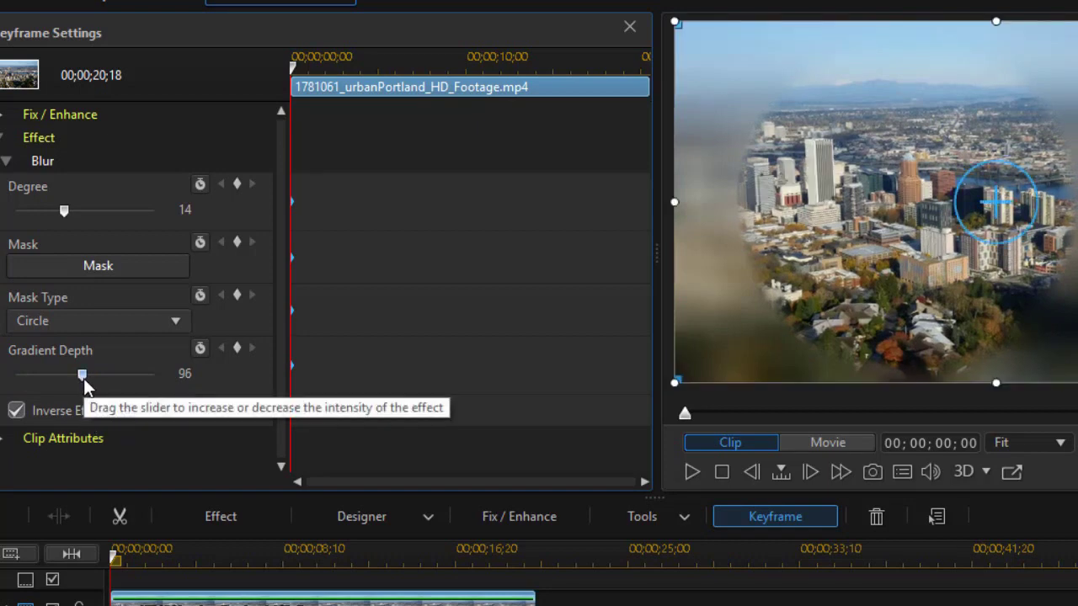
left_click_drag(82, 379, 14, 379)
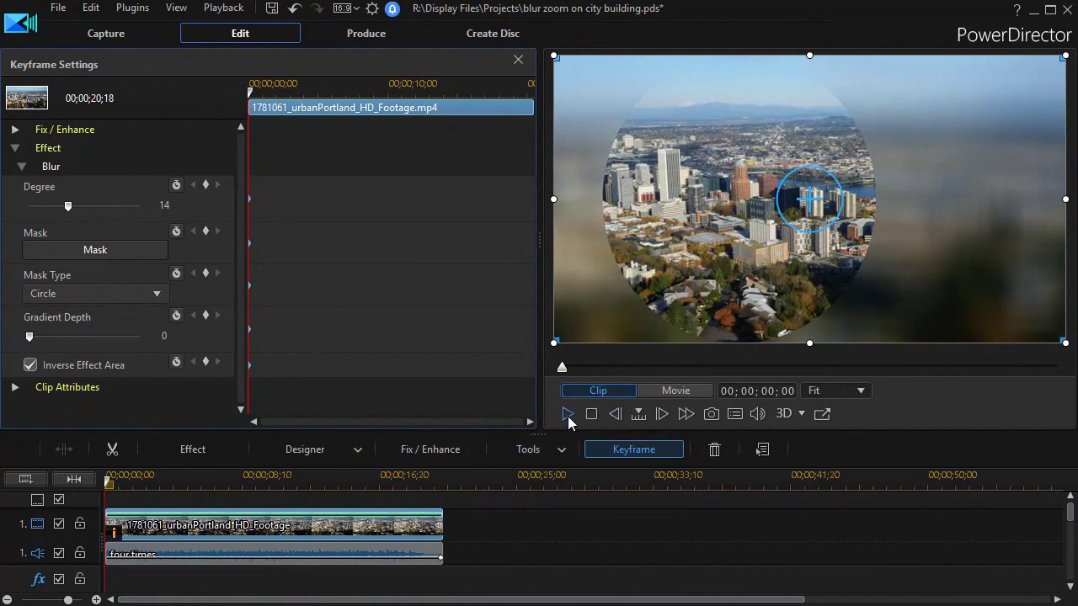
Play back the masked blur, then scrub the preview to around 7 seconds.
left_click(567, 414)
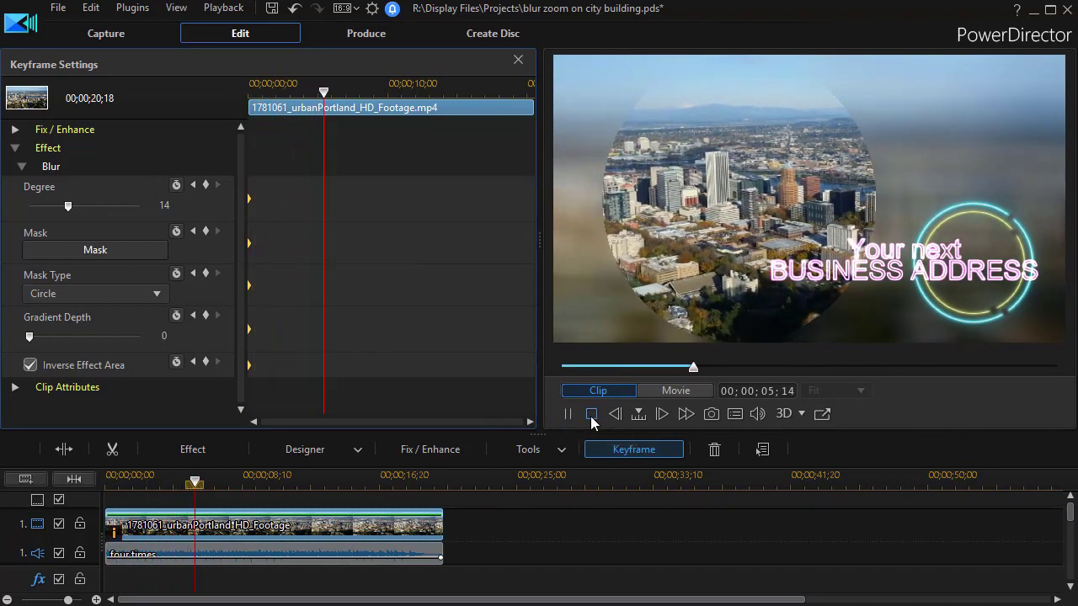
left_click(591, 415)
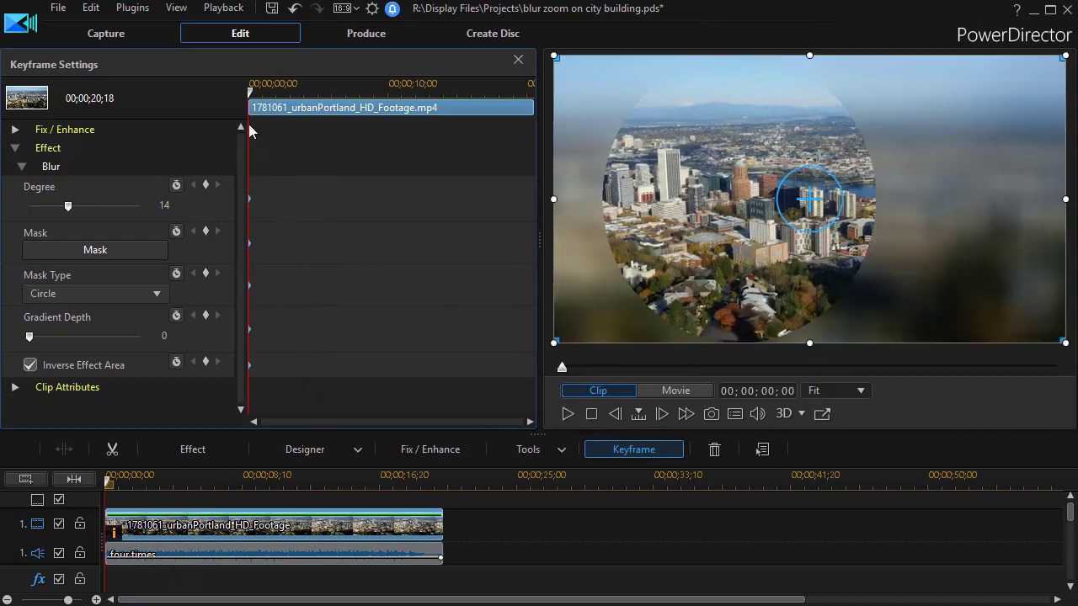
left_click_drag(253, 96, 366, 142)
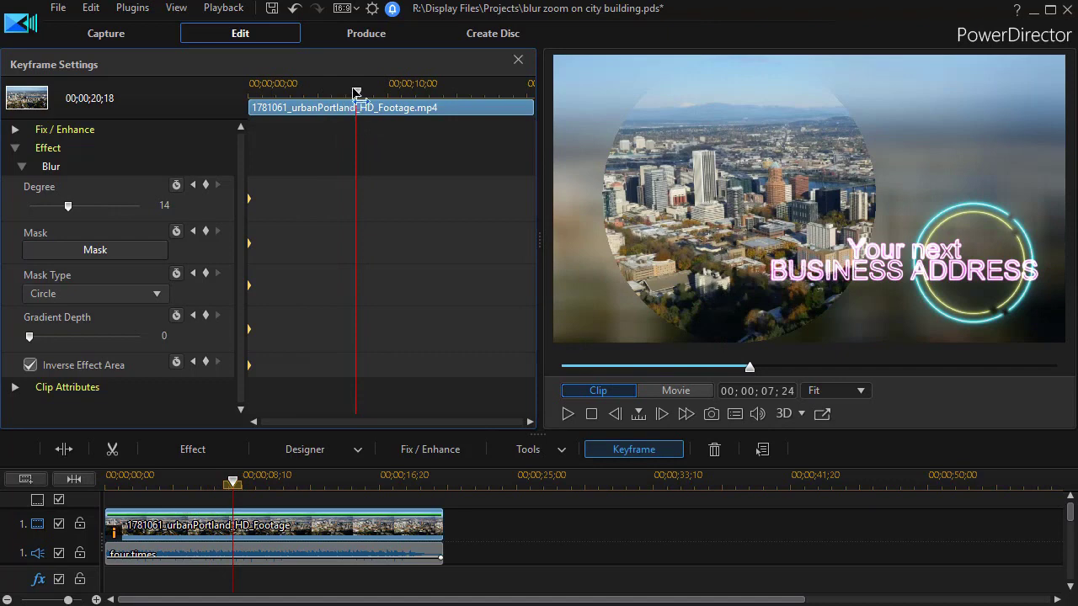
left_click_drag(356, 93, 360, 95)
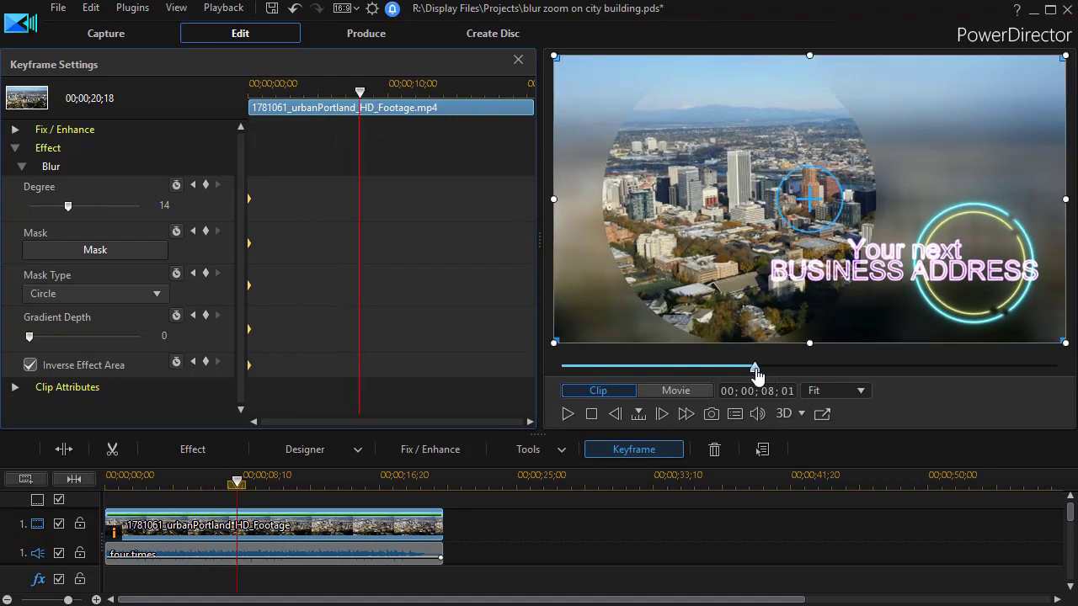
left_click_drag(754, 371, 795, 389)
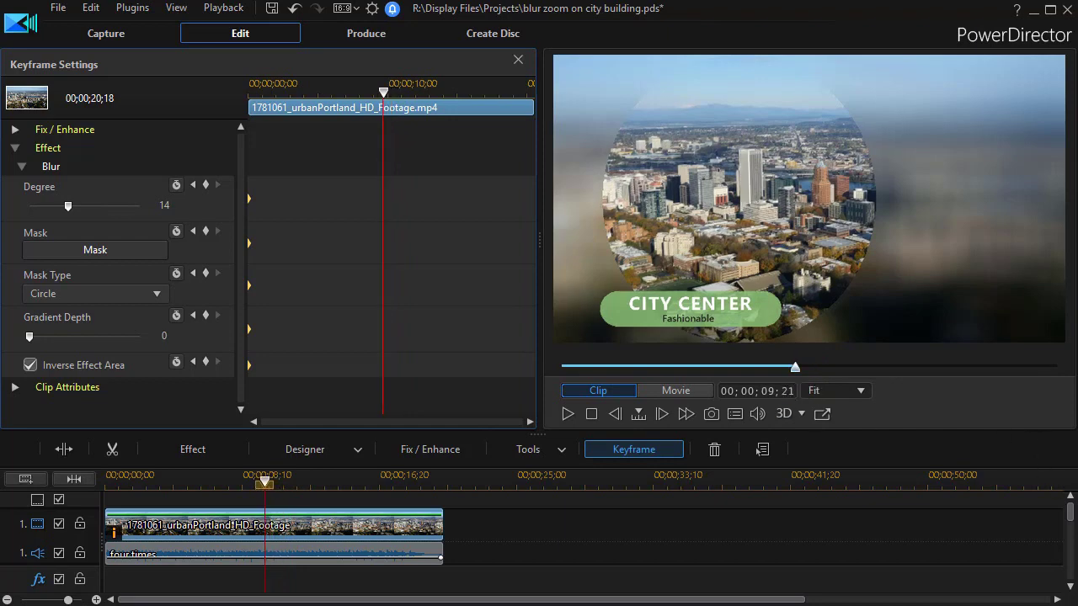
Close Keyframe Settings by selecting the CITY CENTER title clip and scroll the timeline to track 1.
mouse_move(1069, 510)
left_mouse_down()
mouse_move(1066, 533)
mouse_move(1069, 524)
left_mouse_up()
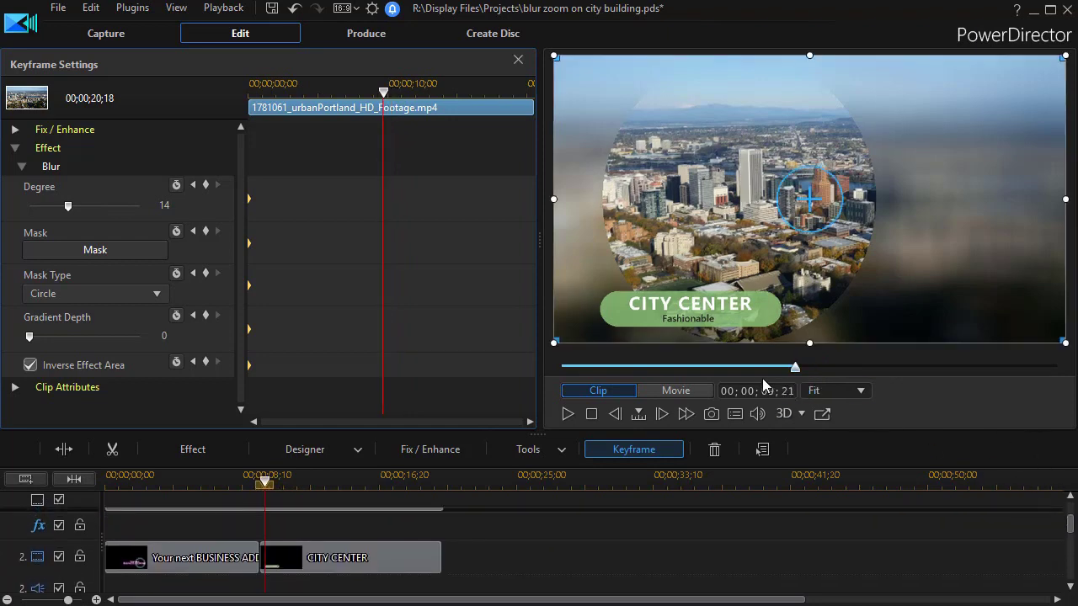
left_click_drag(795, 383, 787, 384)
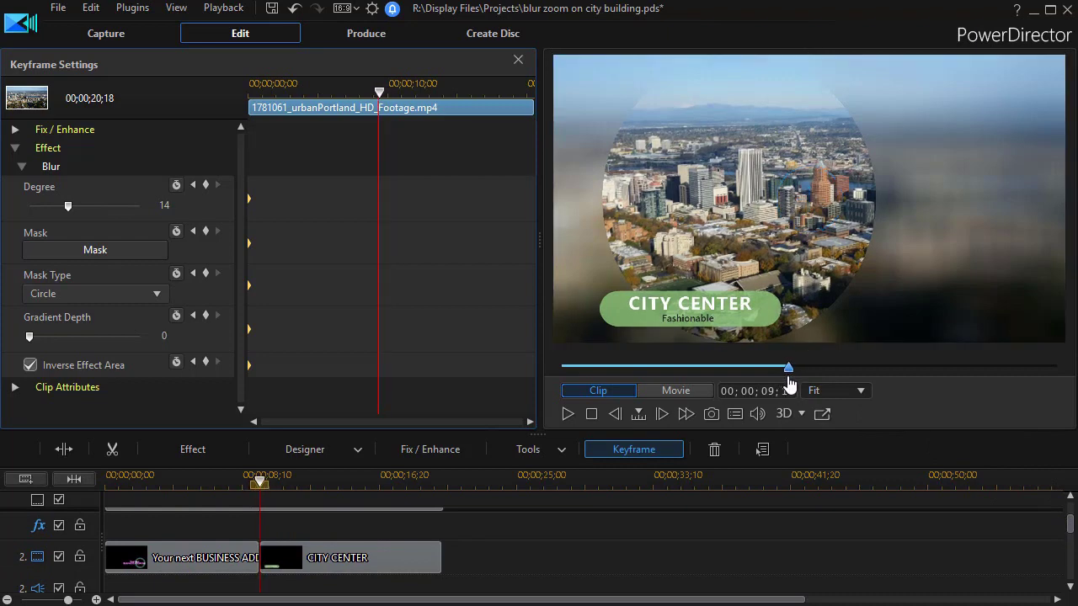
left_click(374, 560)
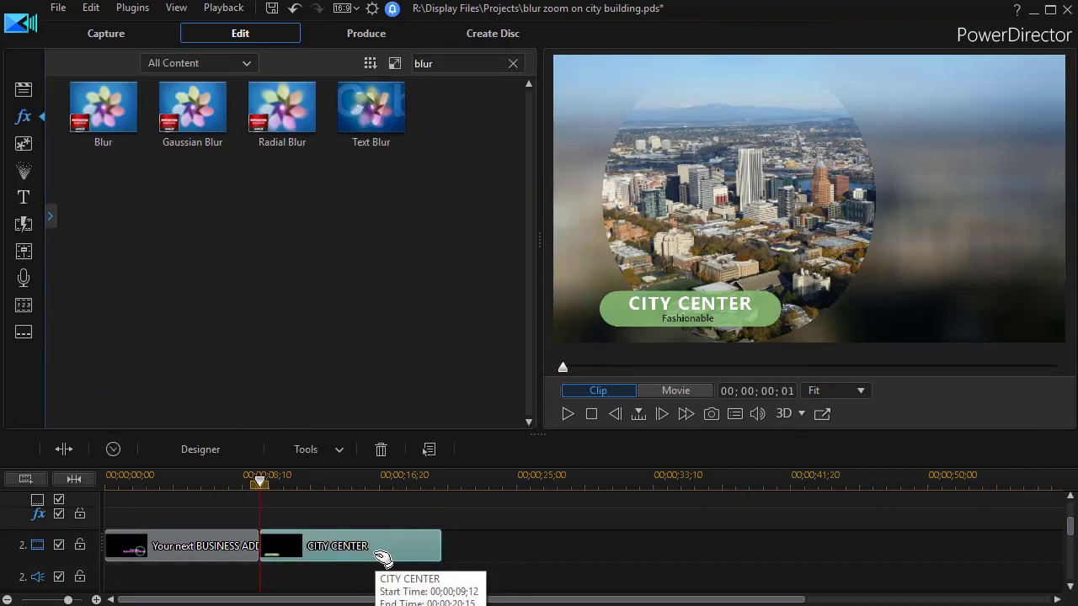
left_click_drag(1070, 526, 1051, 492)
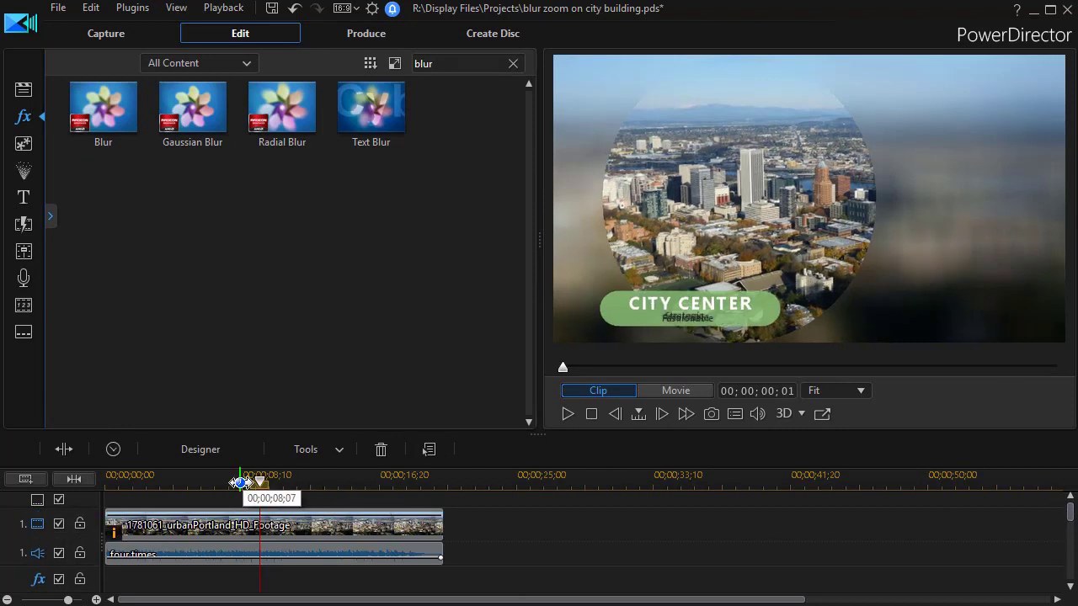
Select the urbanPortland clip and reopen Blur's Keyframe Settings (Degree 14, Circle mask, Gradient Depth 0).
left_click(242, 526)
left_click(244, 526)
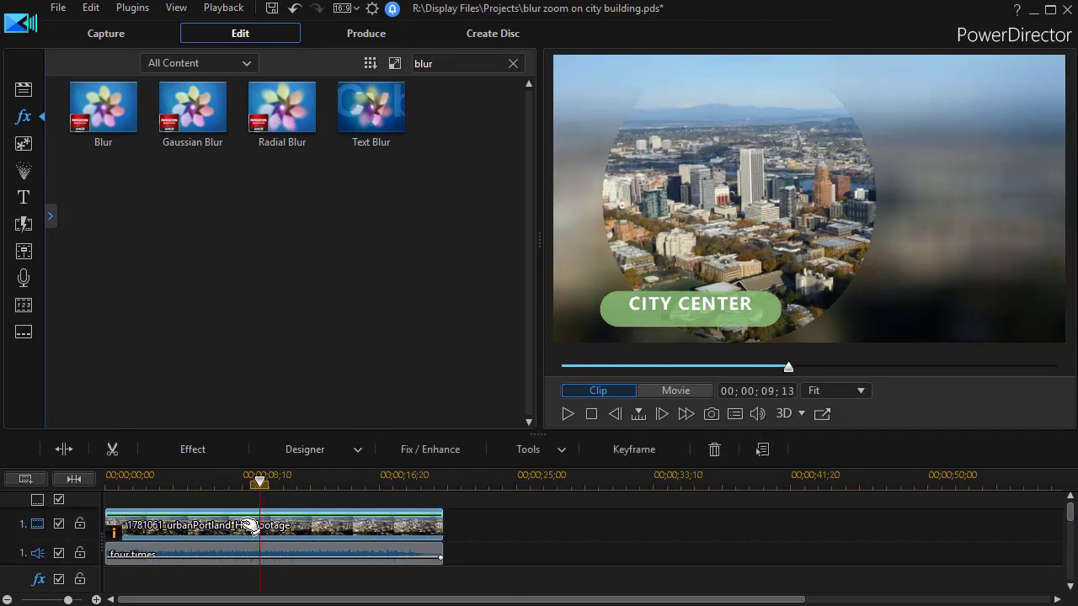
left_click(197, 451)
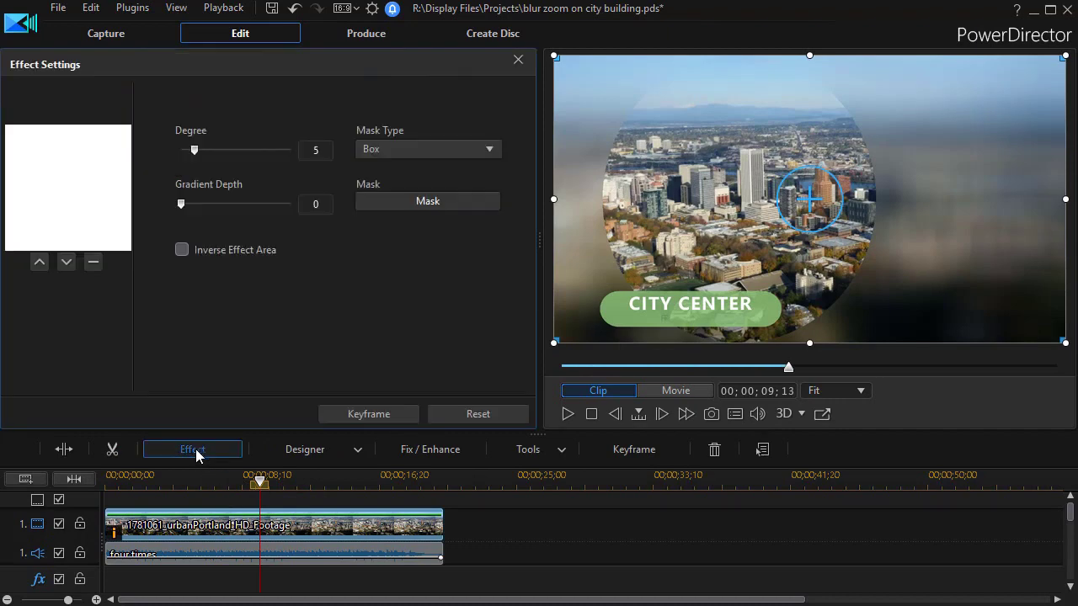
left_click(370, 414)
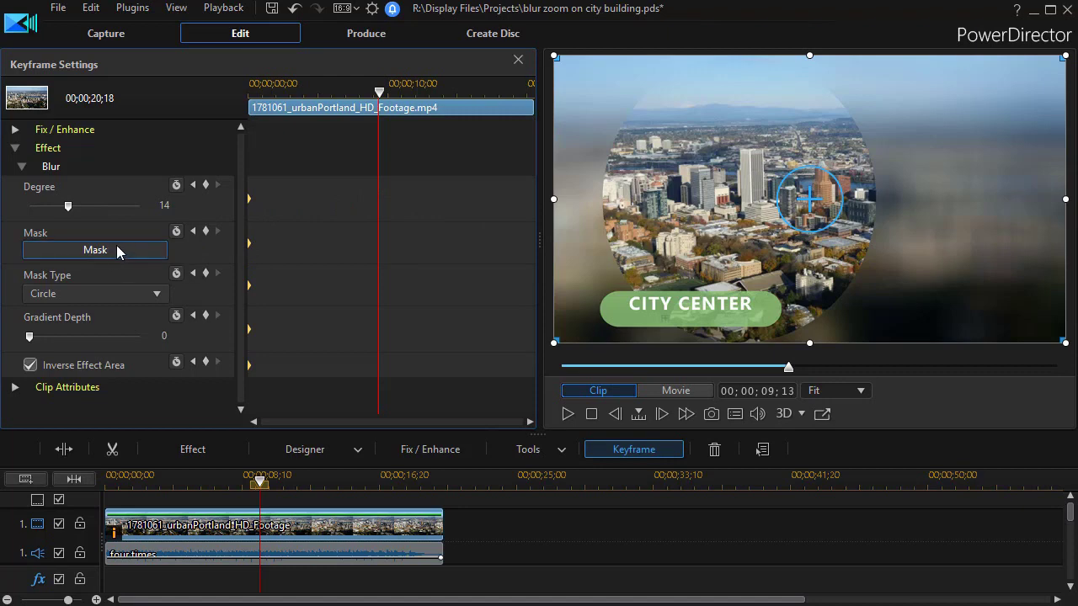
Shrink the circle mask and centre it on one downtown building at about 9 seconds.
left_click(117, 249)
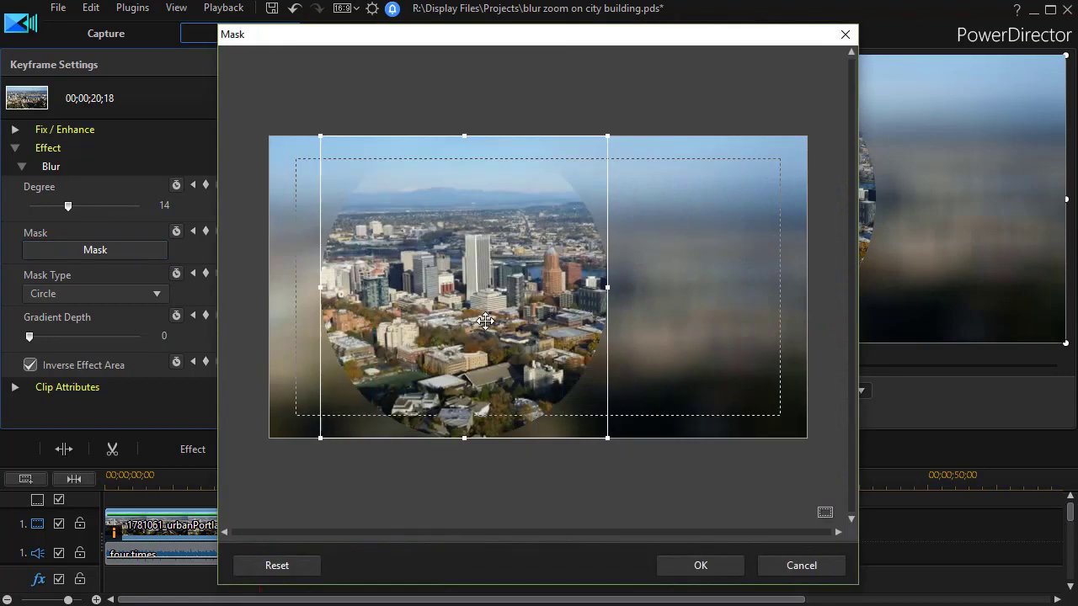
left_click_drag(463, 309, 552, 315)
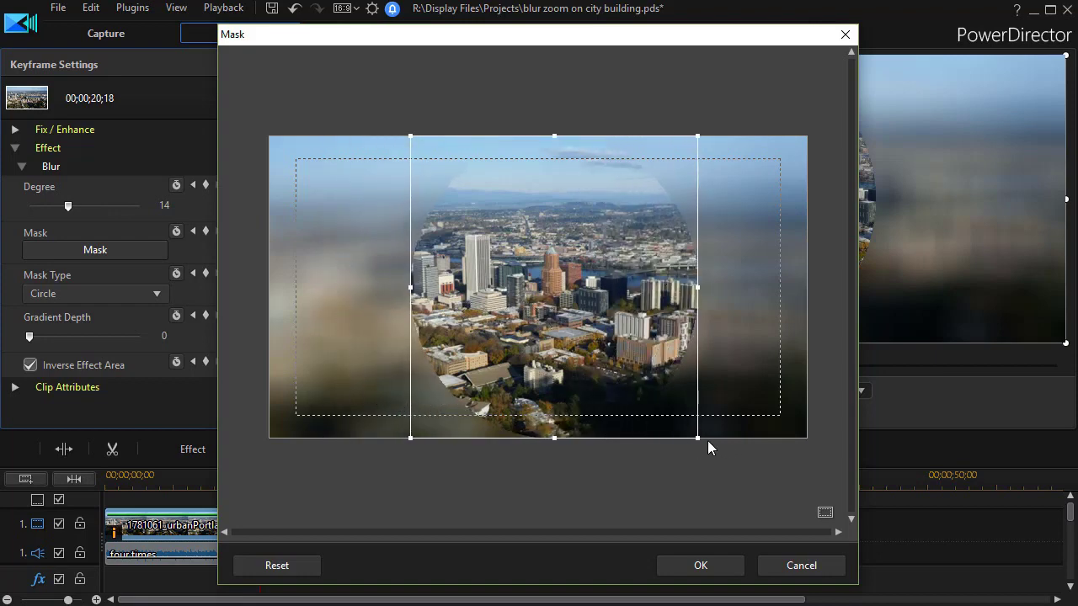
left_click_drag(697, 437, 522, 258)
left_click_drag(468, 210, 549, 283)
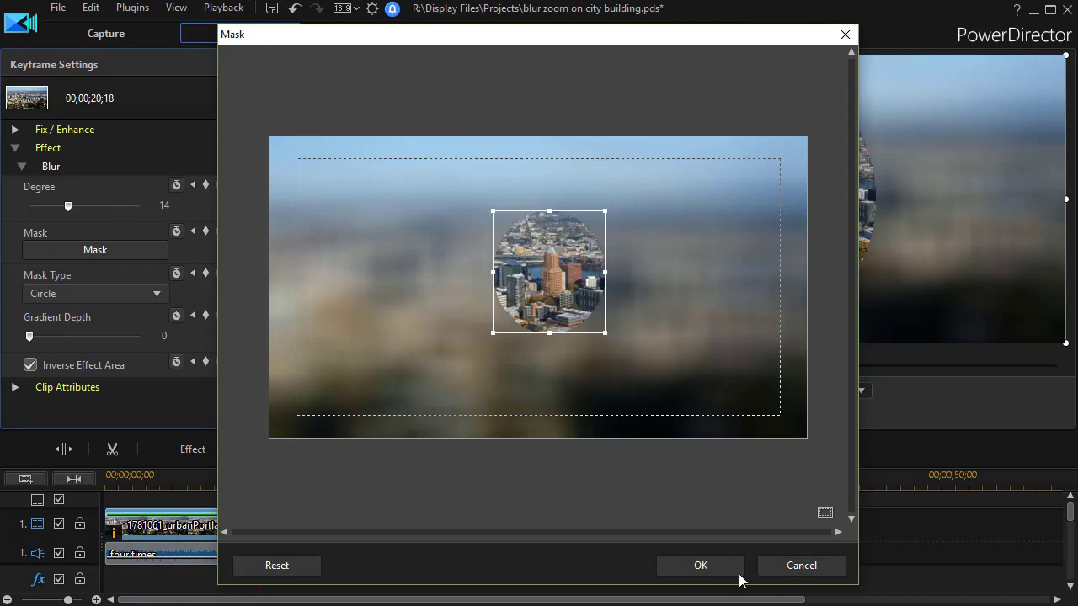
left_click(701, 566)
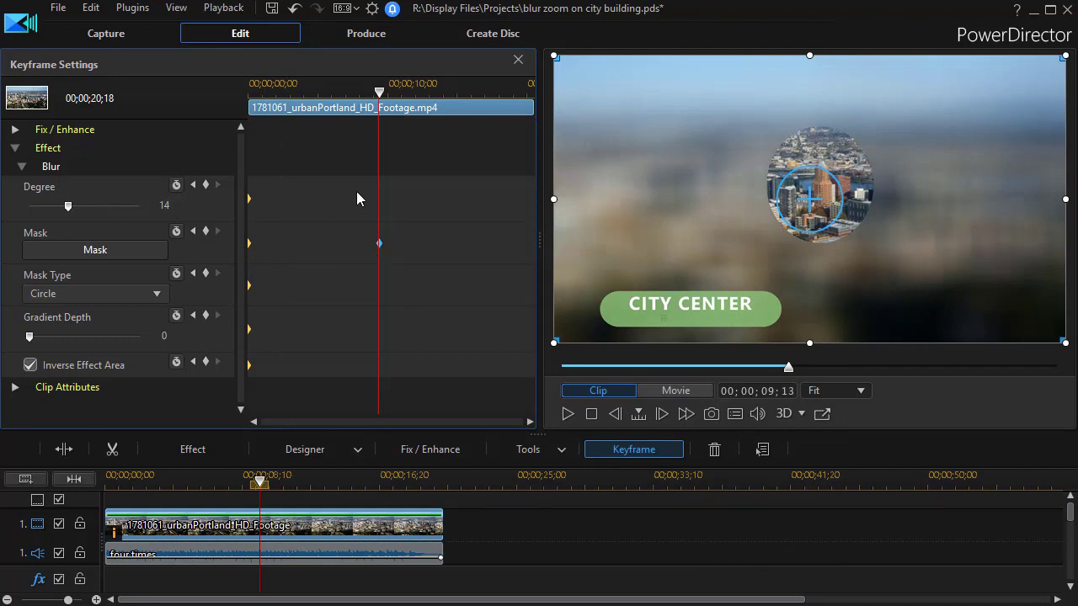
Add a Degree keyframe lowering the blur to 6, then move the playhead to 00;00;14;20.
left_click(68, 206)
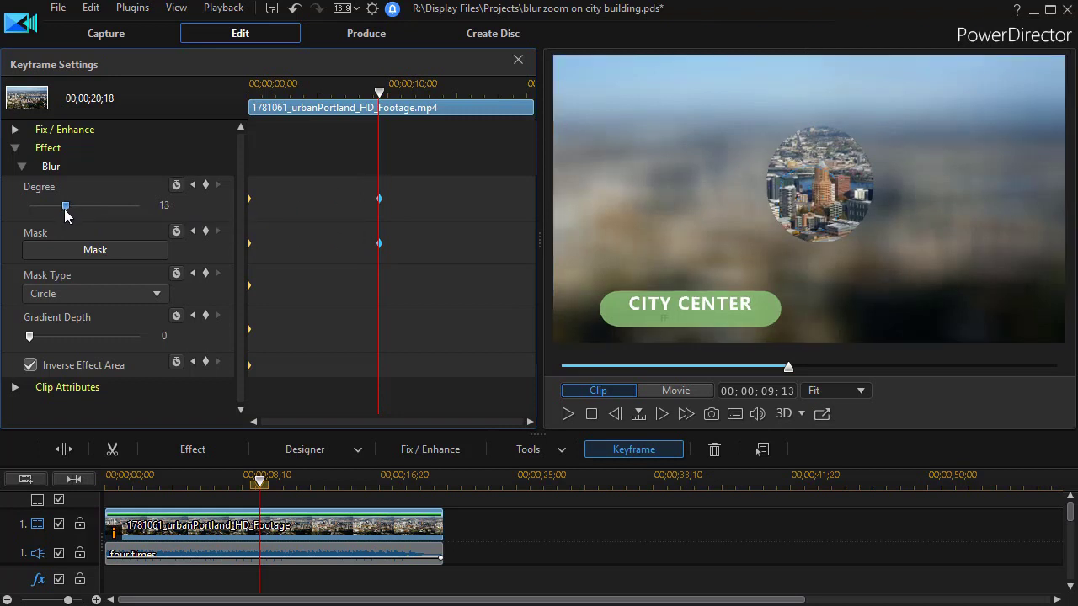
mouse_move(66, 207)
left_mouse_down()
mouse_move(48, 209)
mouse_move(51, 219)
left_mouse_up()
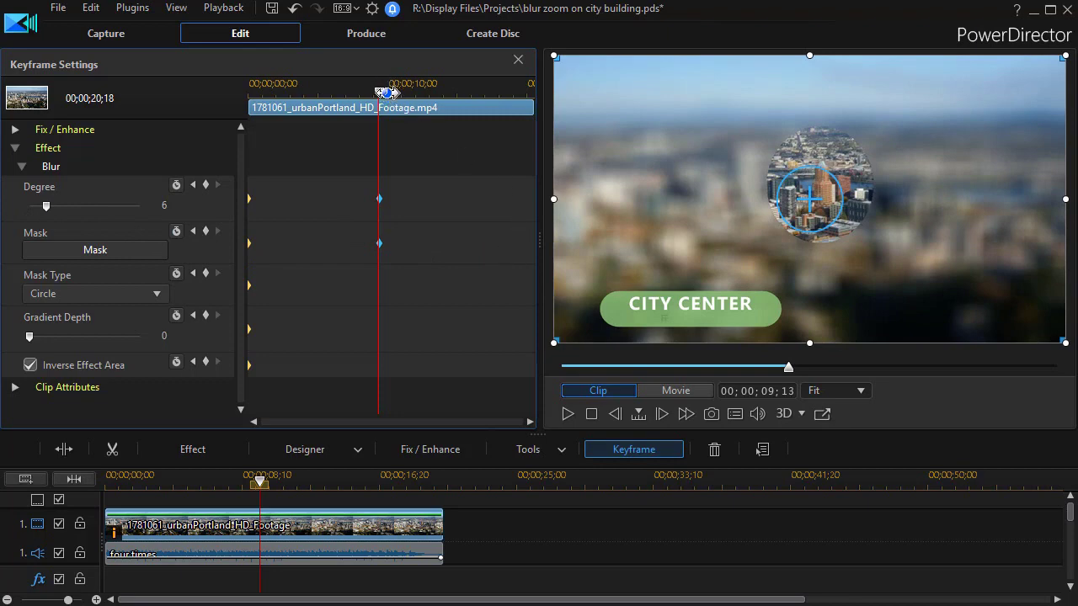
left_click_drag(381, 99, 459, 137)
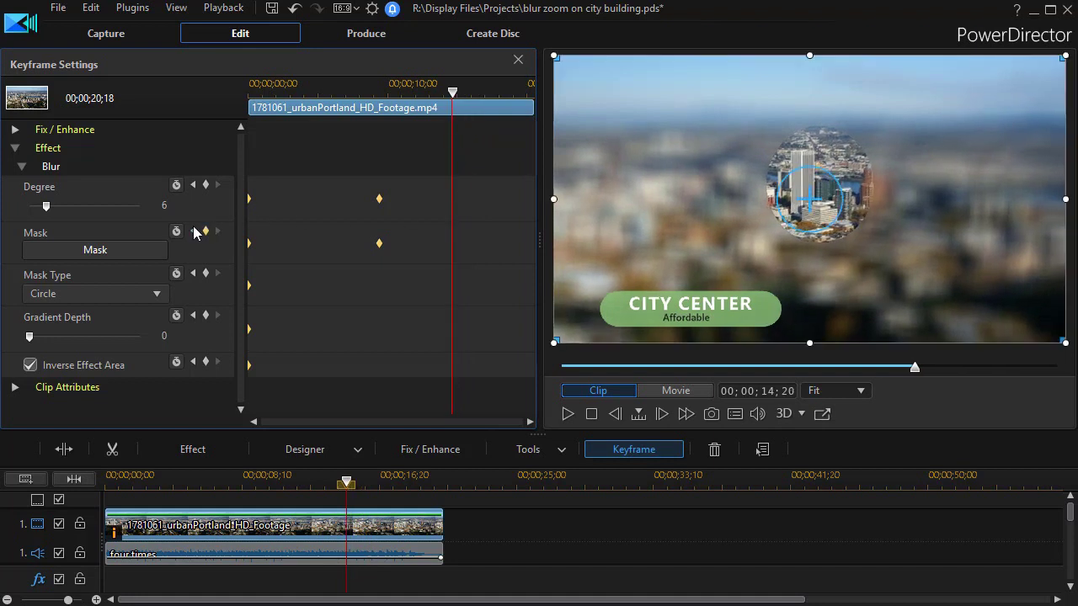
Add a Degree keyframe at 00;00;14;20, dropping the blur to 0 before settling it at 13.
left_click(46, 207)
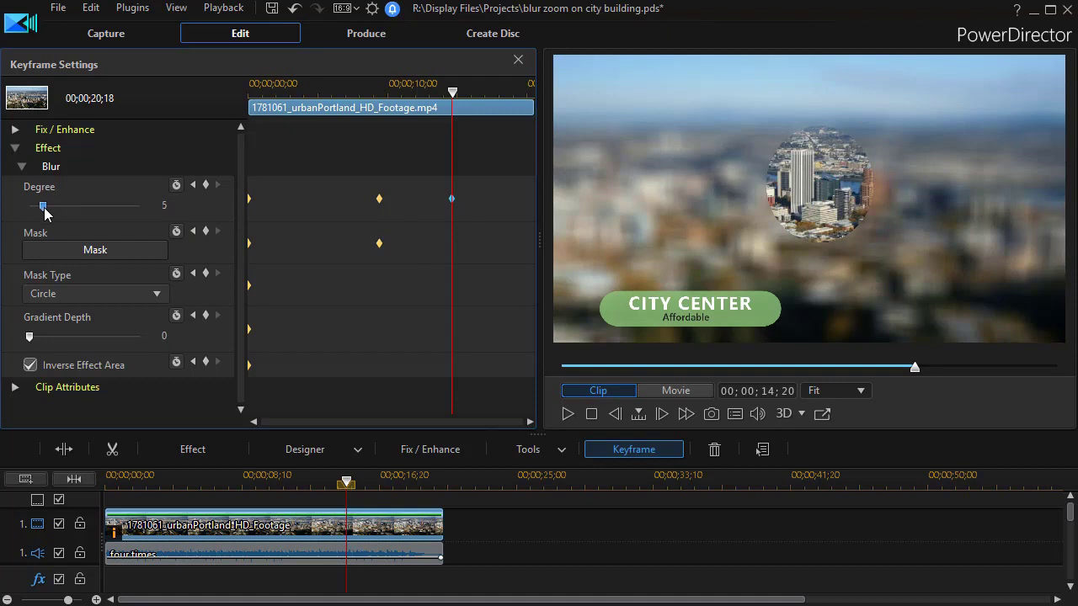
left_click_drag(42, 208, 20, 207)
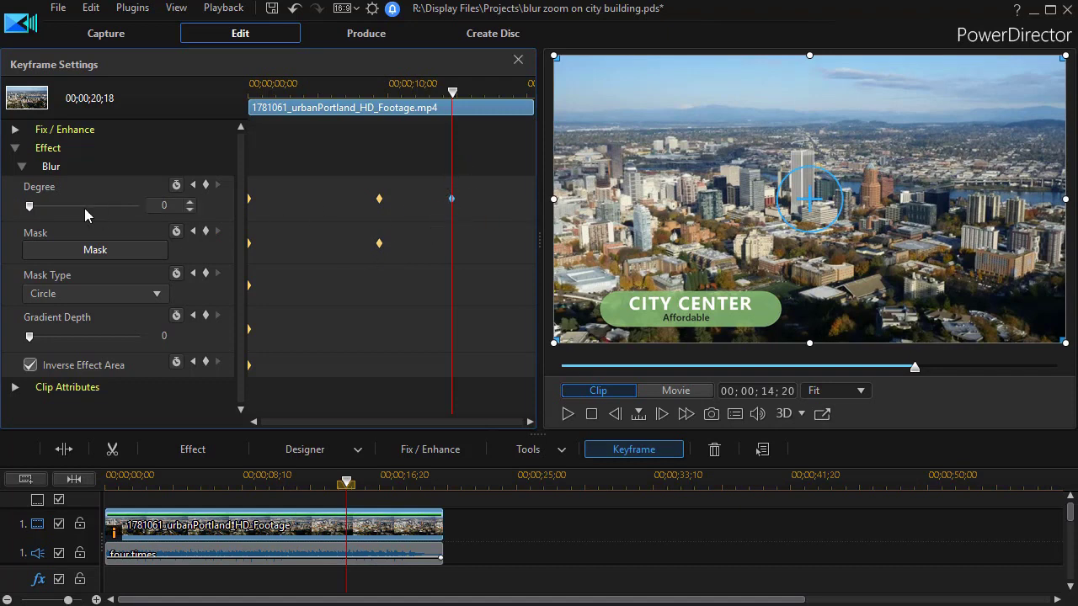
left_click_drag(30, 208, 67, 222)
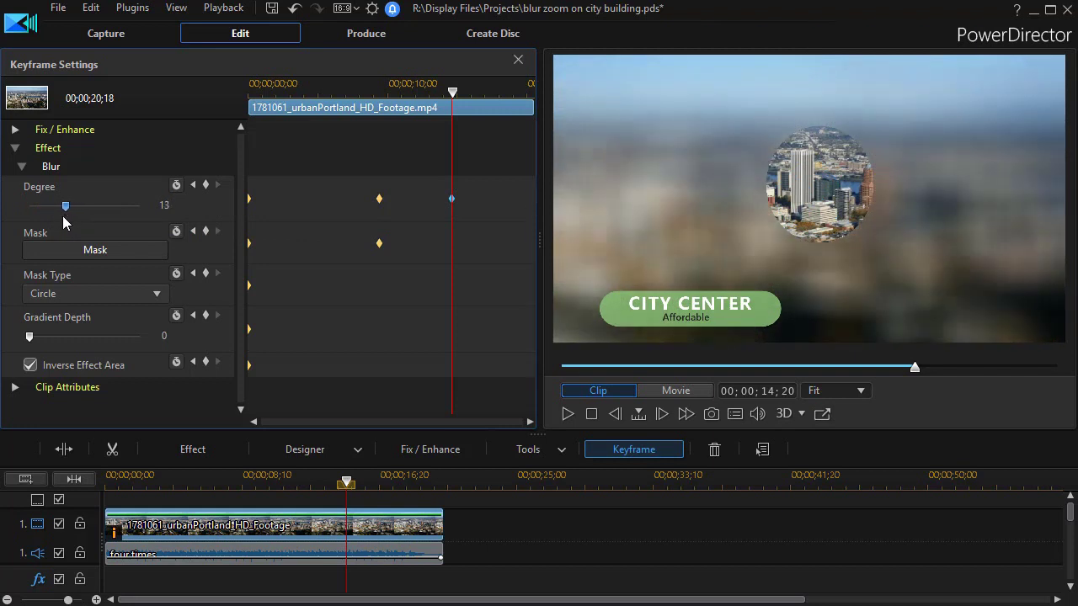
mouse_move(834, 173)
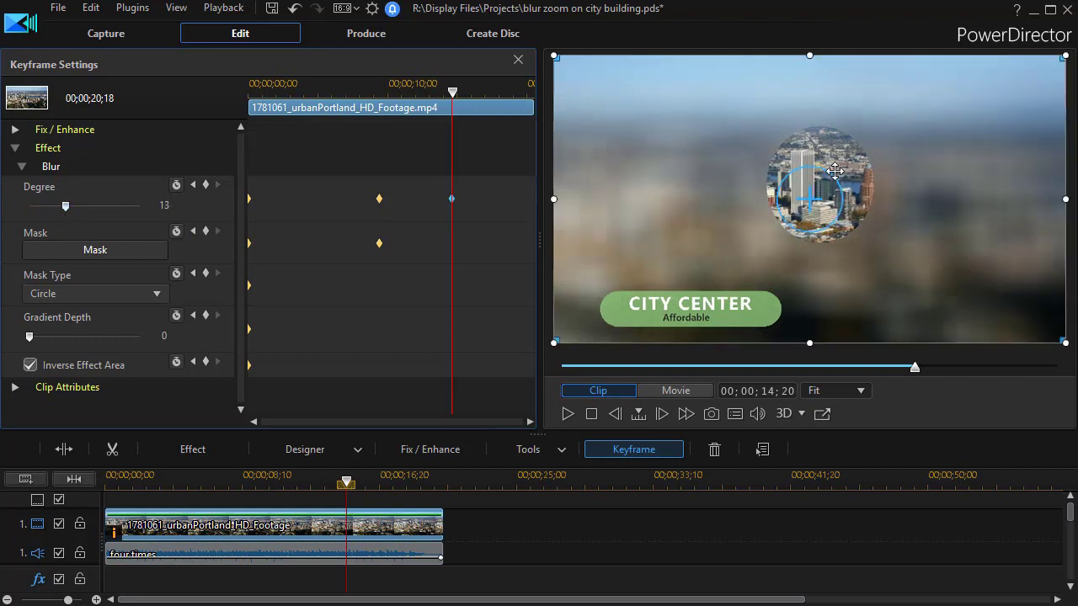
At 00;00;14;20, keyframe the mask circle onto the brown tower and set the blur Degree to 0.
left_click(91, 249)
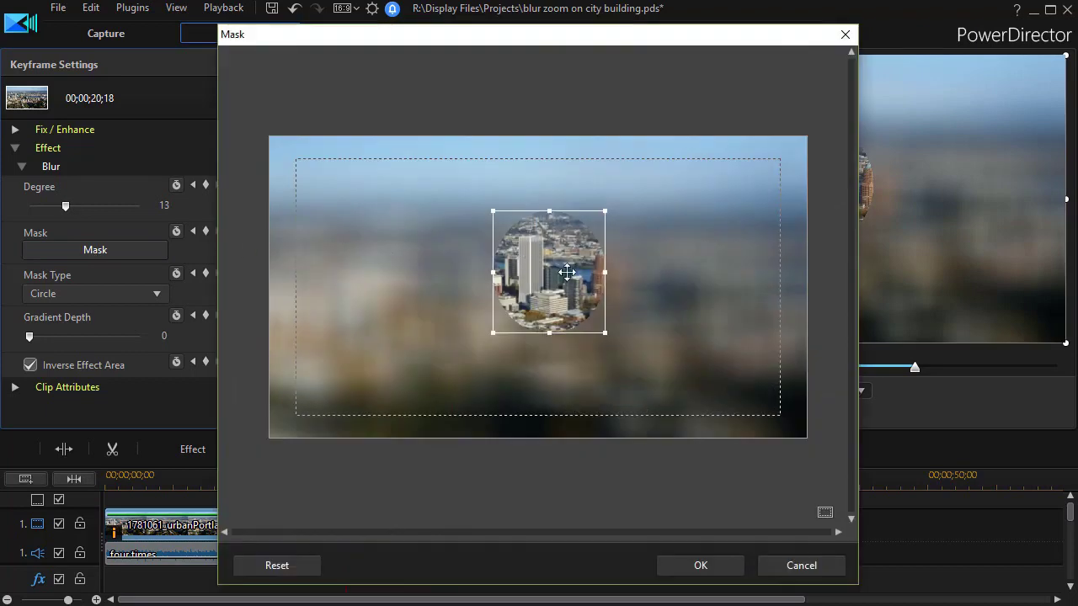
left_click_drag(550, 275, 603, 284)
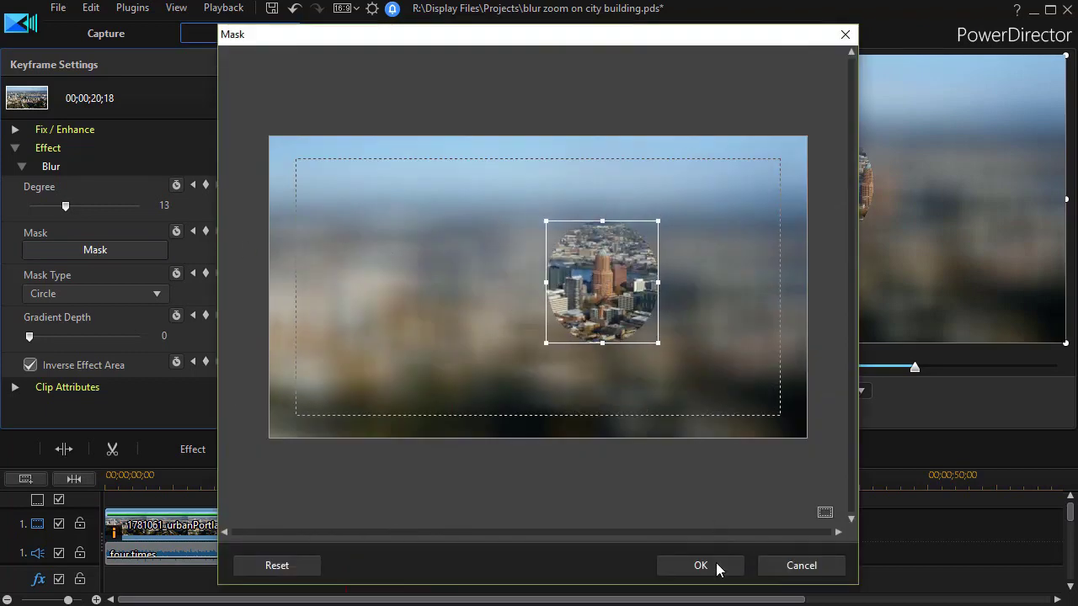
left_click(701, 566)
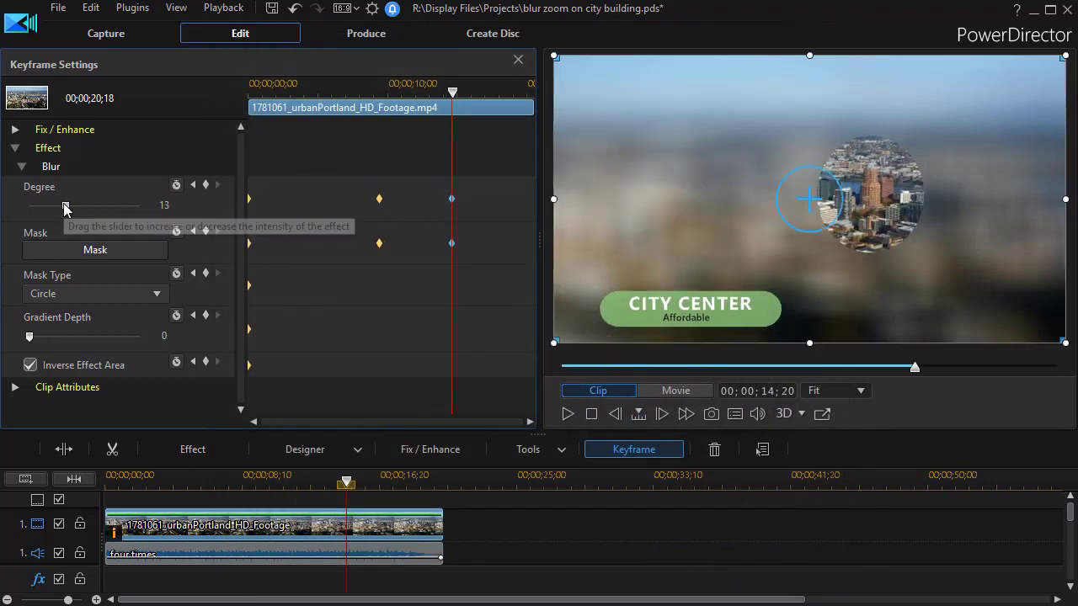
left_click_drag(66, 208, 13, 205)
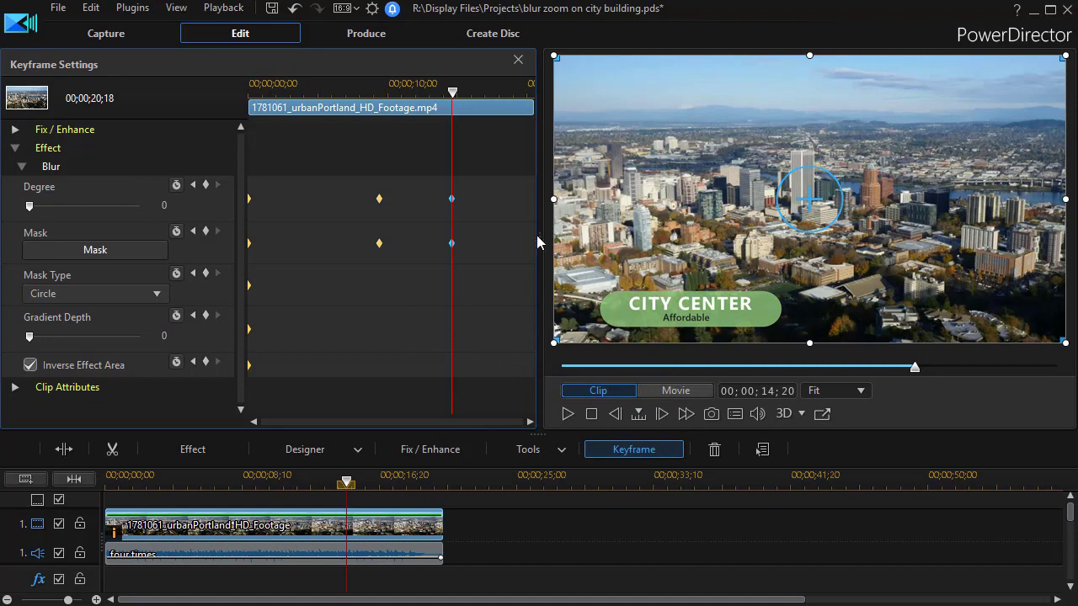
left_click_drag(539, 237, 323, 237)
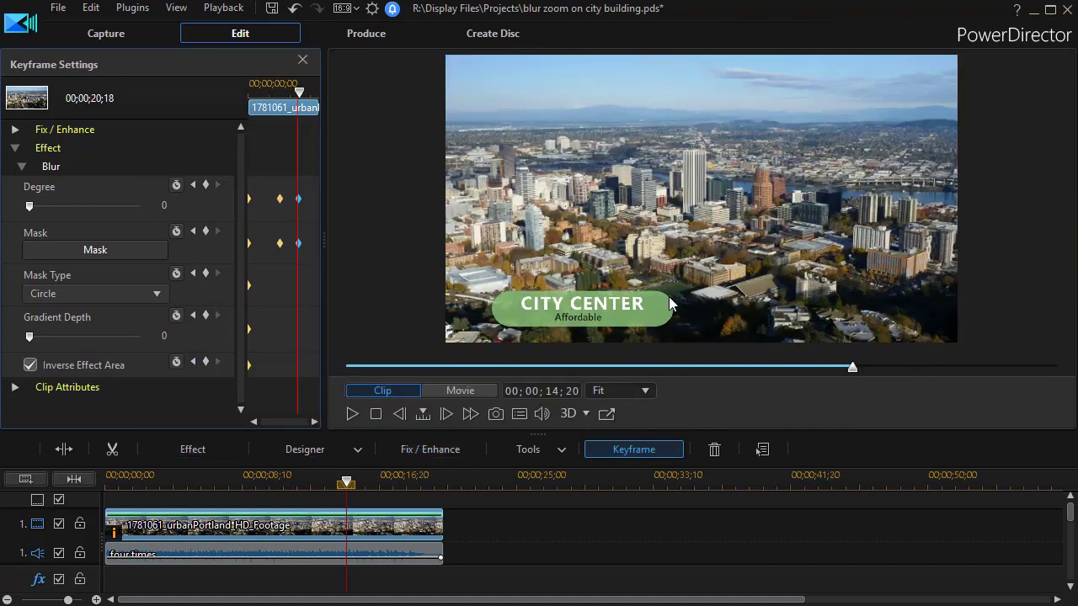
Switch the preview to Movie mode and play the project from the beginning.
left_click(481, 391)
left_click(350, 413)
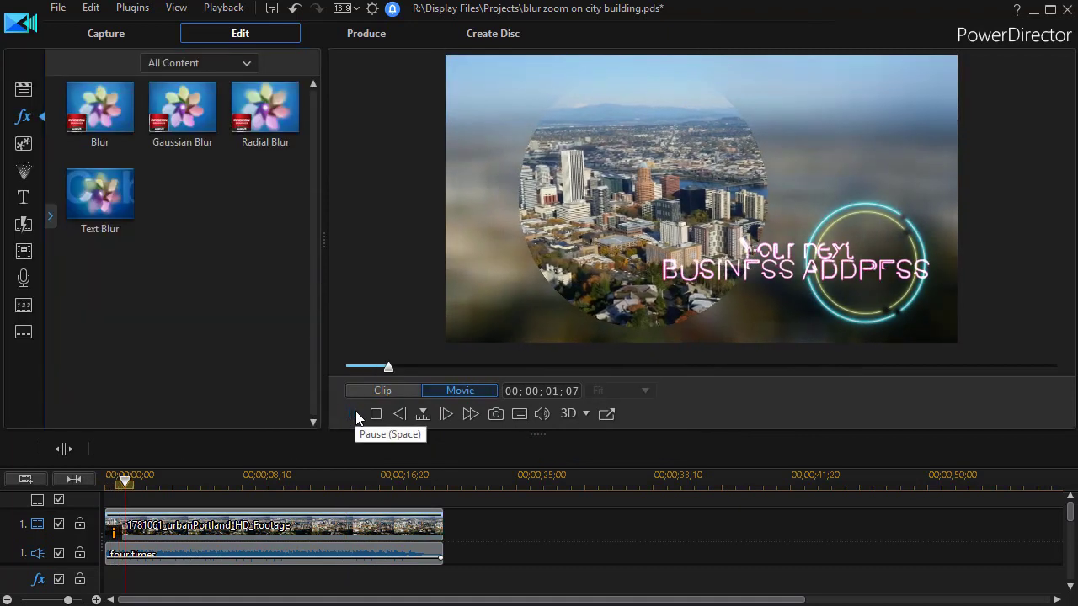